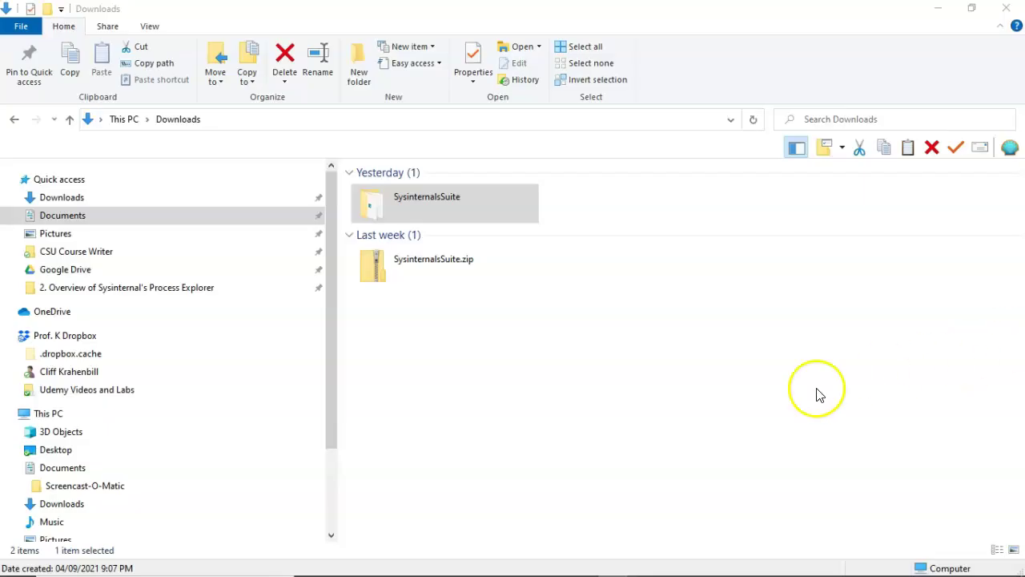
- From the SysinternalsSuite folder, open an admin command prompt and run procexp64.exe
left_click(32, 543)
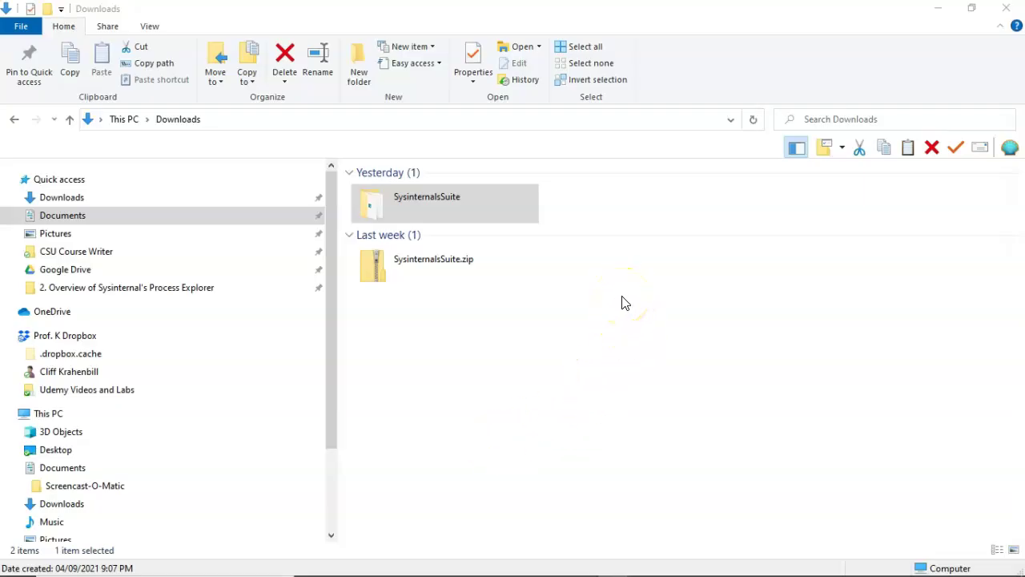
left_click(463, 205)
double_click(461, 205)
right_click(461, 201)
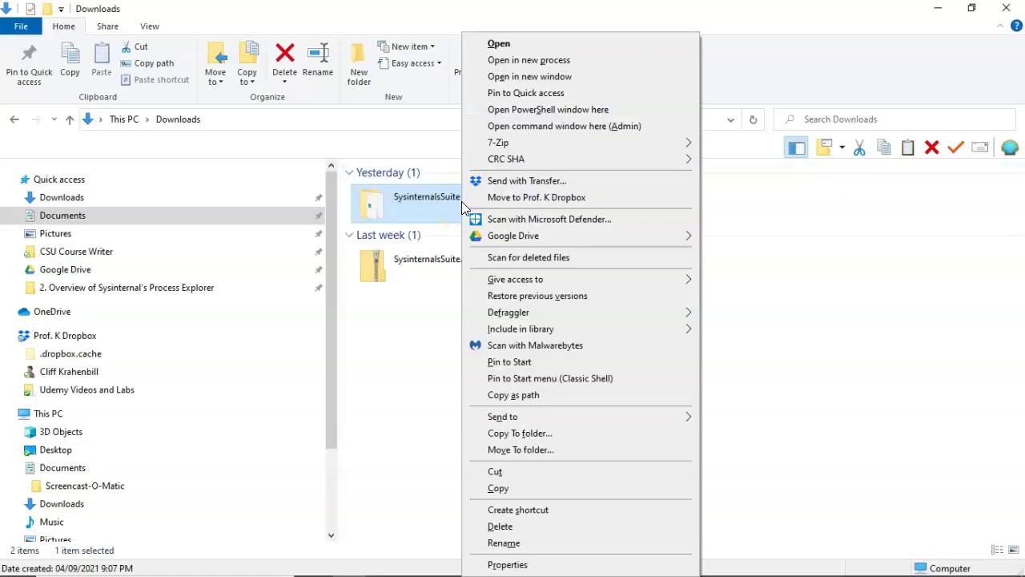
left_click(537, 128)
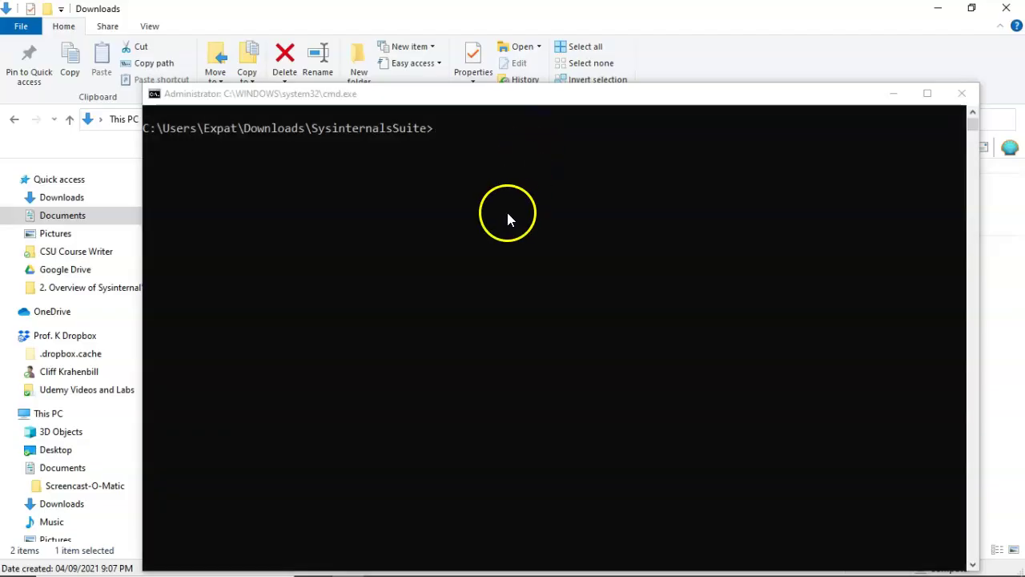
type("procexp64.exe")
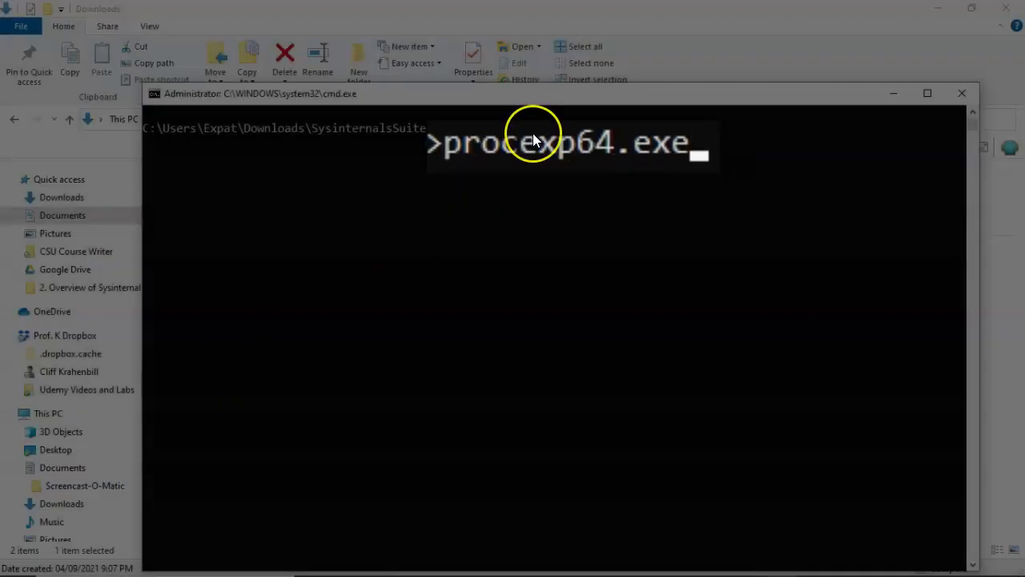
key("Return")
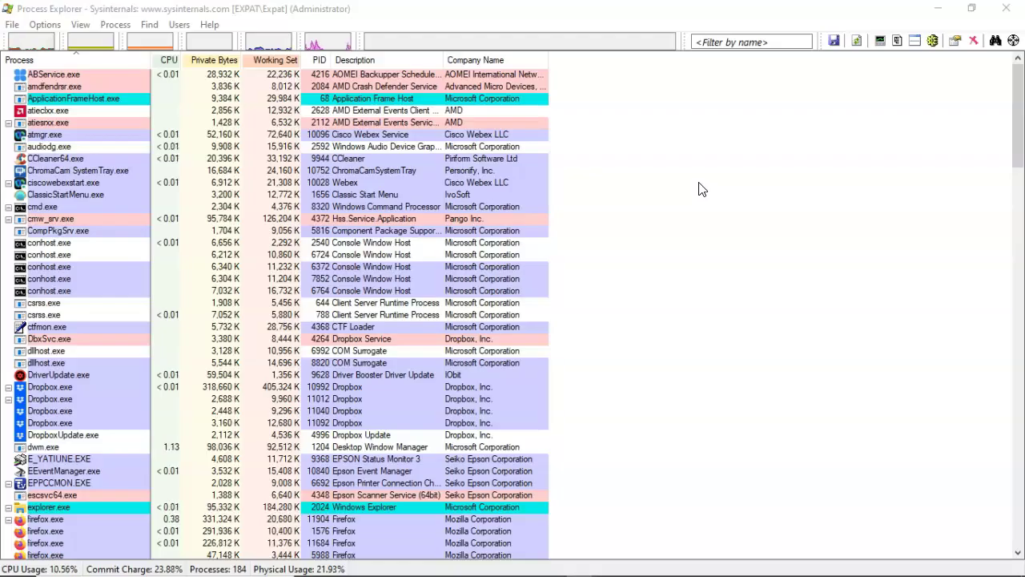
- Turn on Verify Image Signatures in the Options menu
left_click(50, 27)
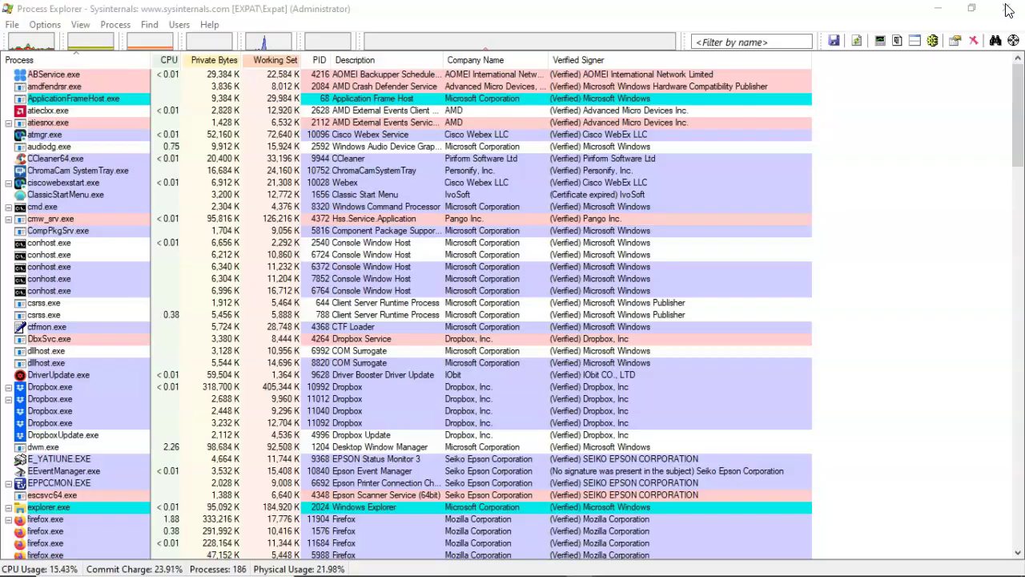
- Run Check VirusTotal.com on all processes and accept VirusTotal's terms of service
left_click(907, 326)
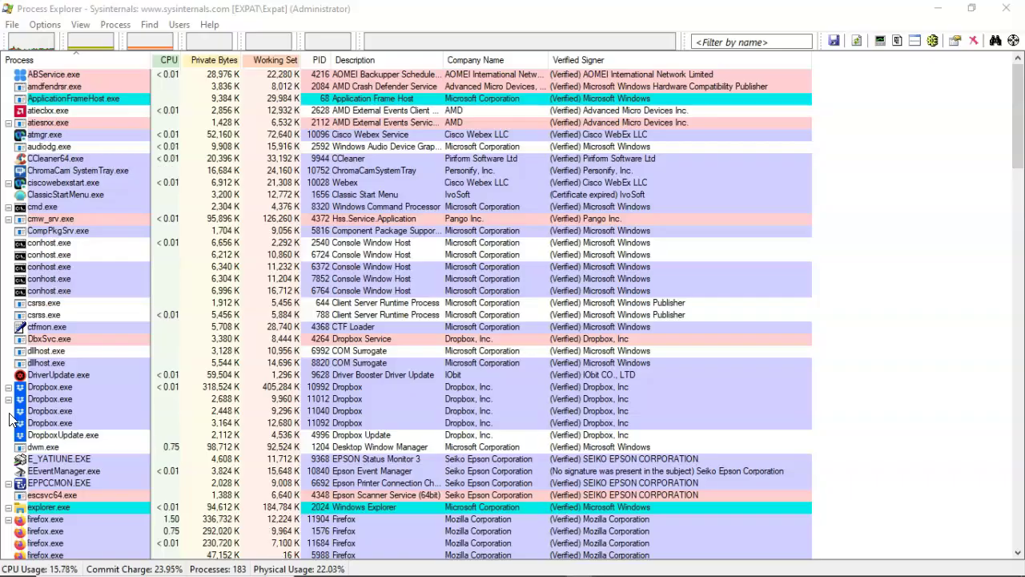
left_click(46, 339)
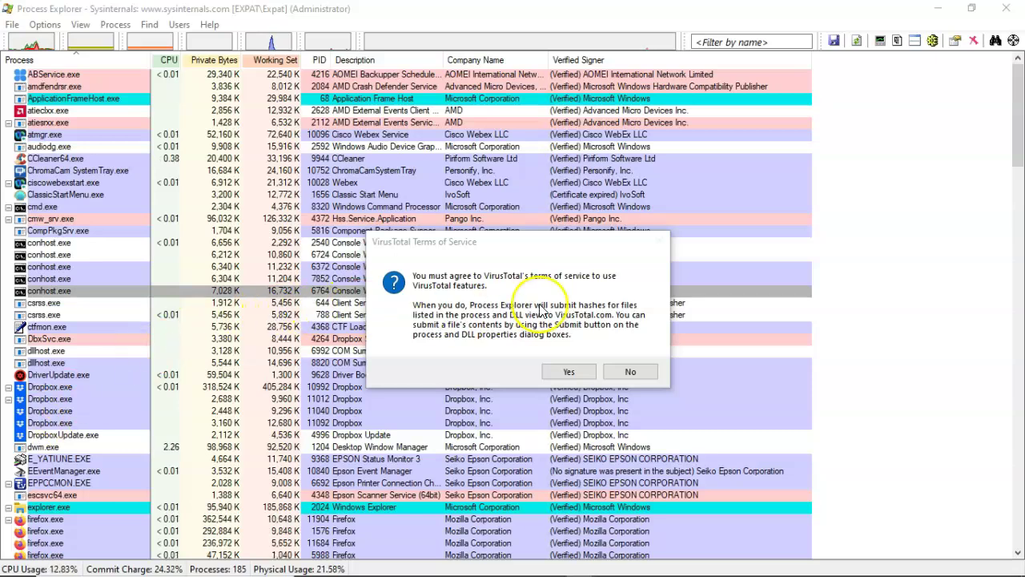
left_click(567, 372)
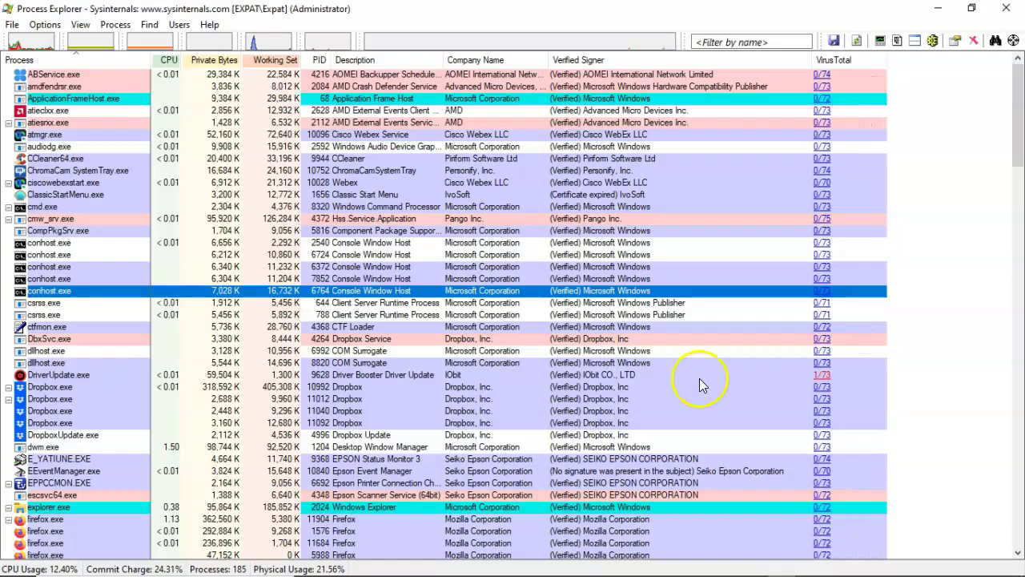
left_click(193, 183)
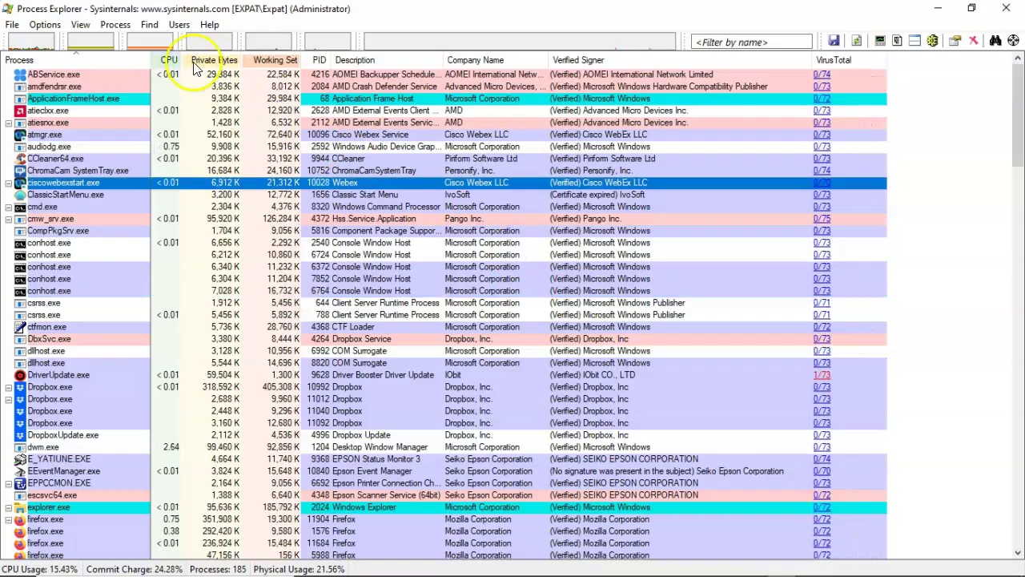
left_click(44, 25)
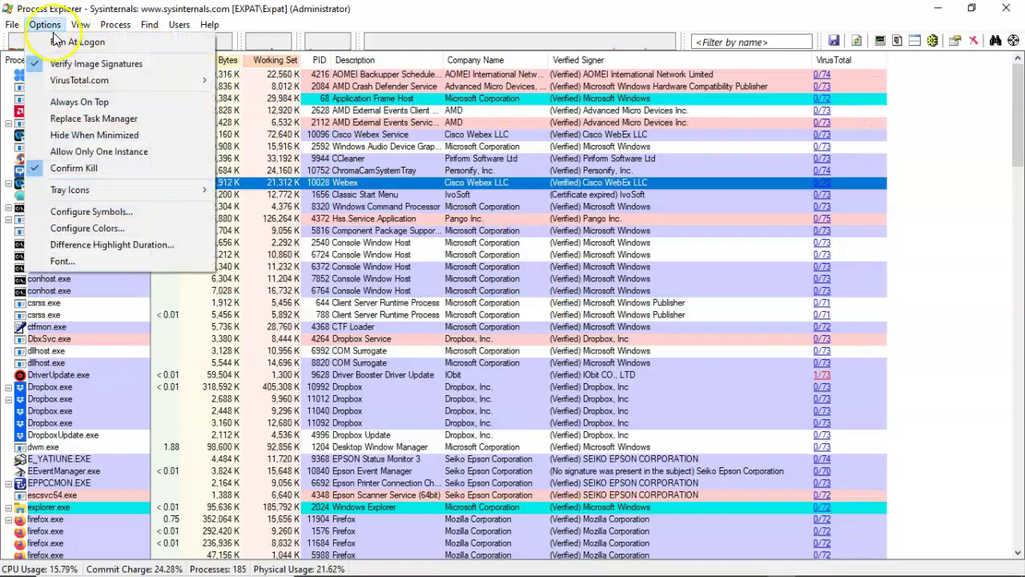
mouse_move(79, 80)
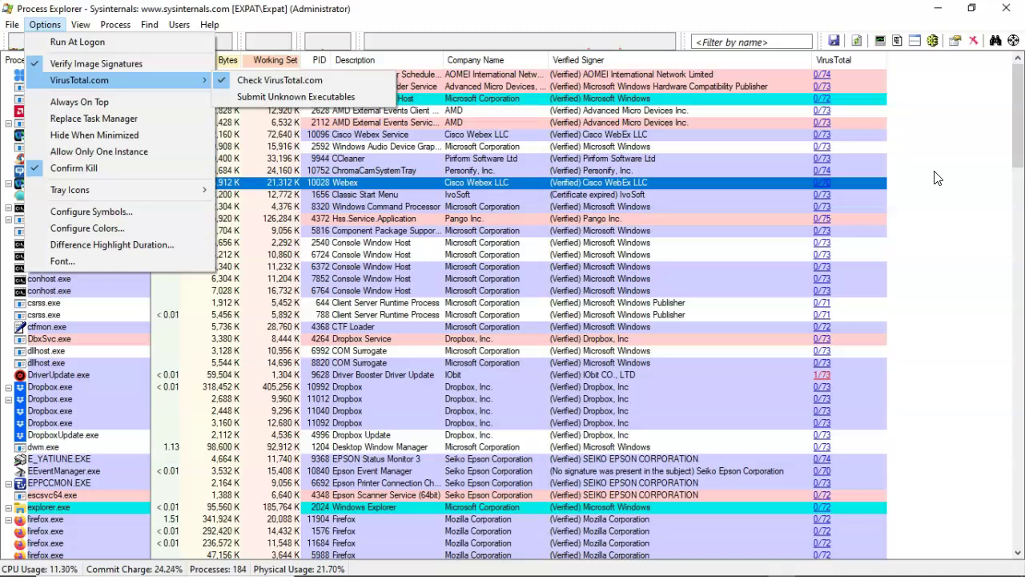
left_click(933, 173)
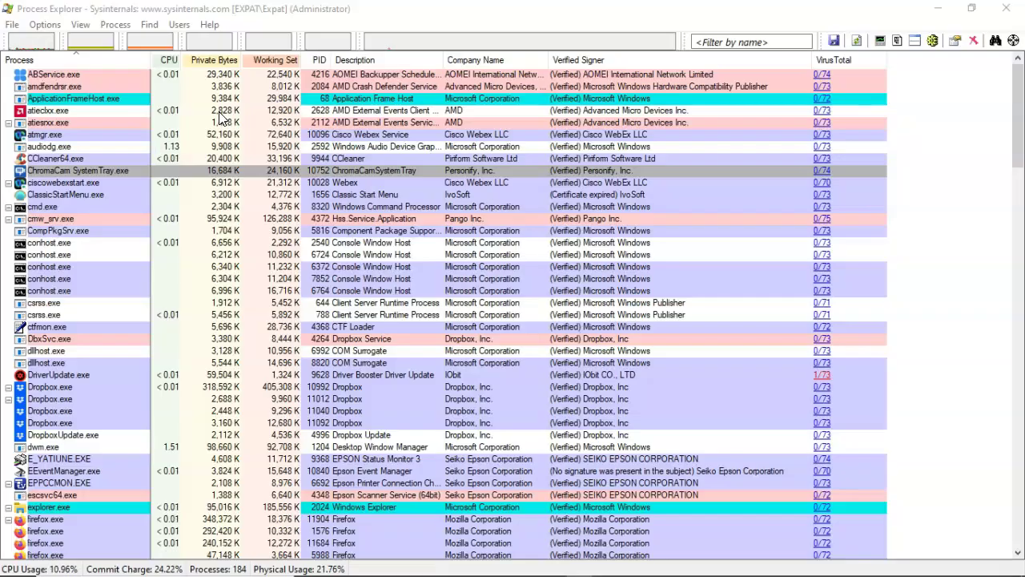
- Add the Command Line column from the Process Image tab of Select Columns
left_click(82, 24)
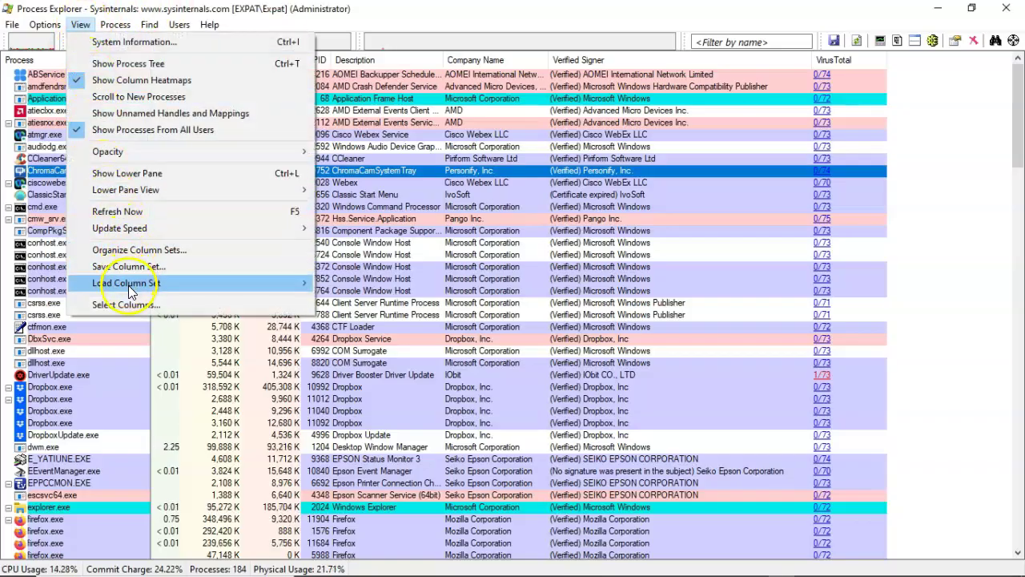
left_click(128, 304)
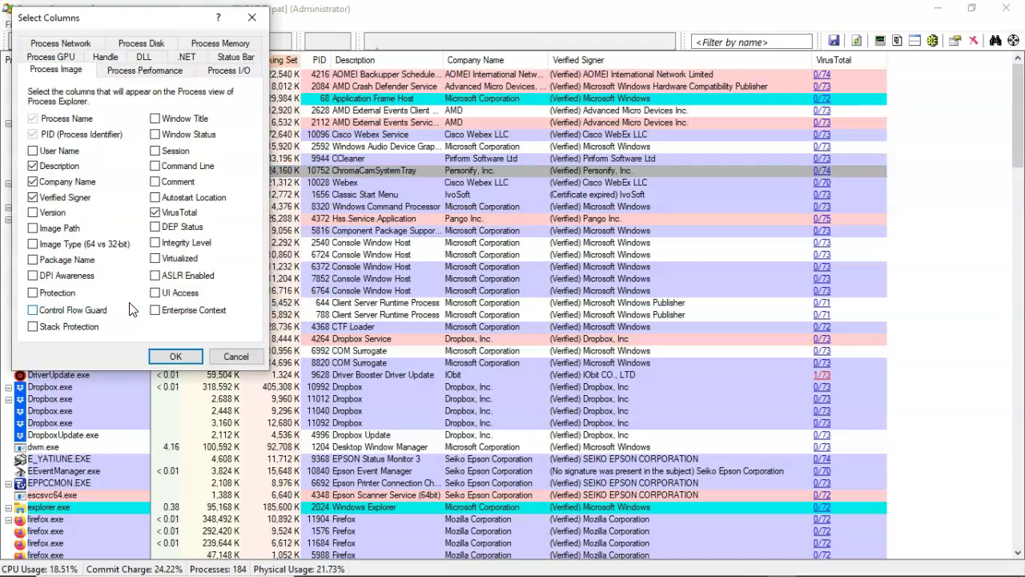
left_click(155, 166)
key("Return")
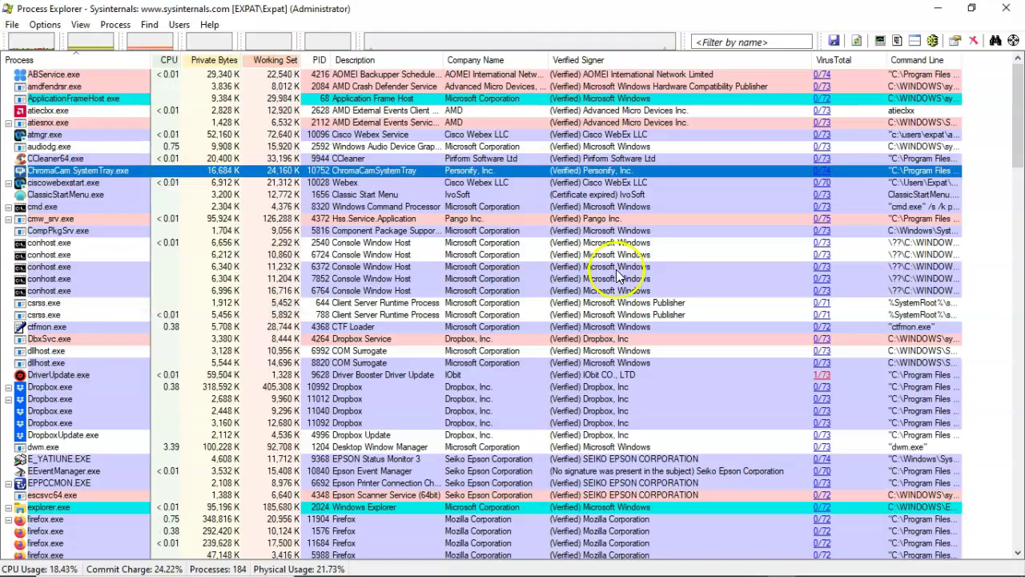
double_click(983, 167)
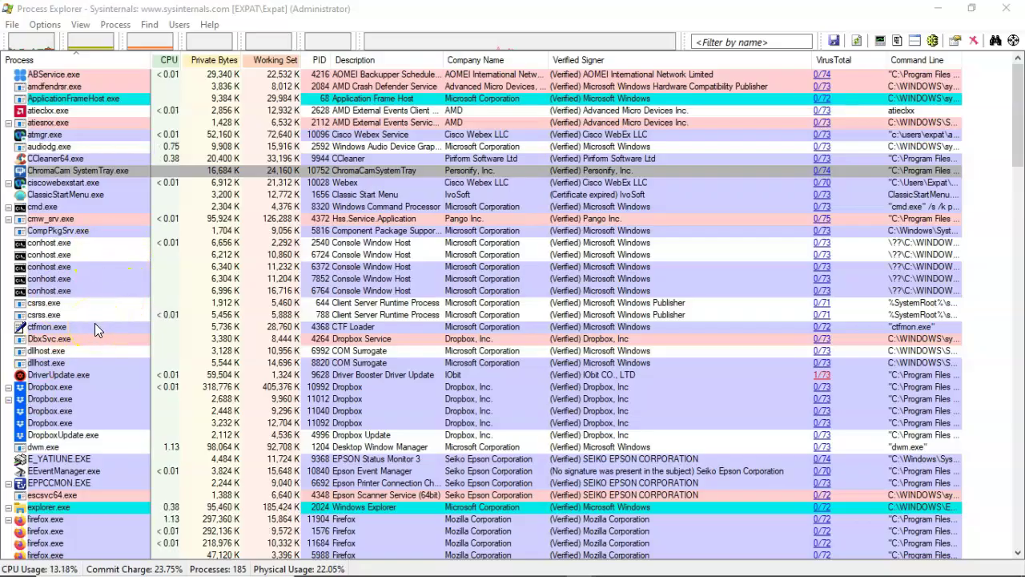
double_click(56, 195)
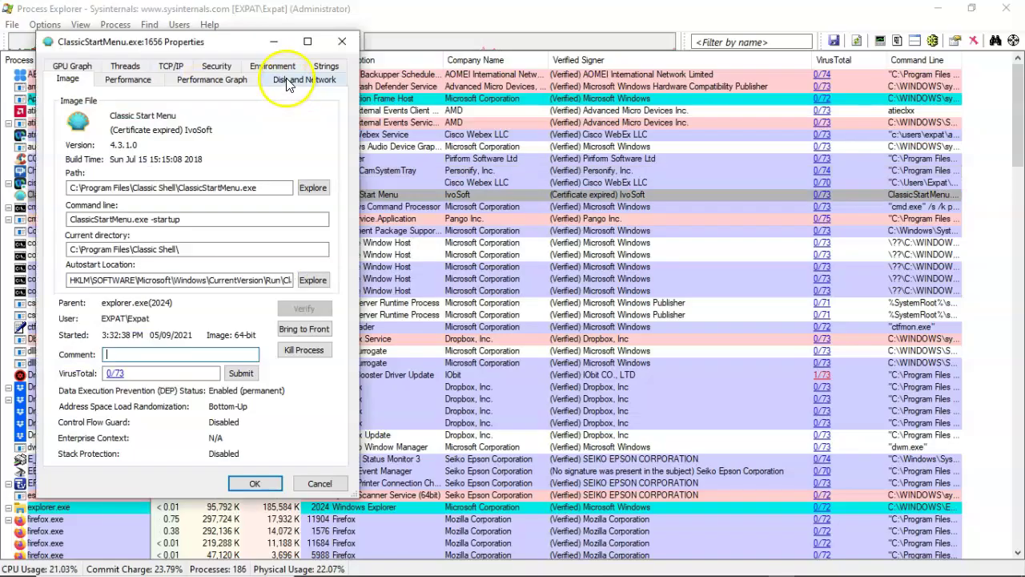
left_click(331, 67)
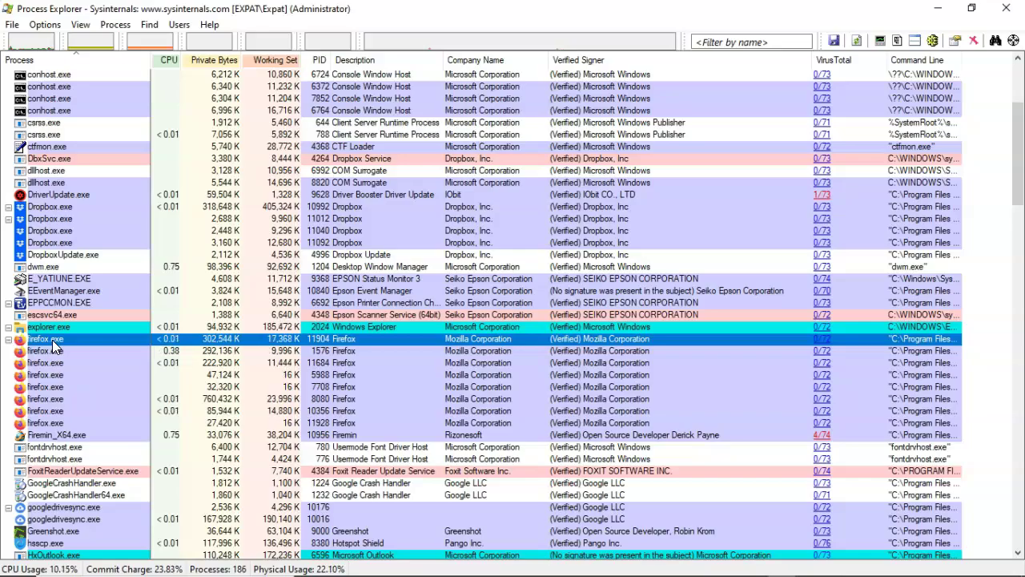
right_click(52, 340)
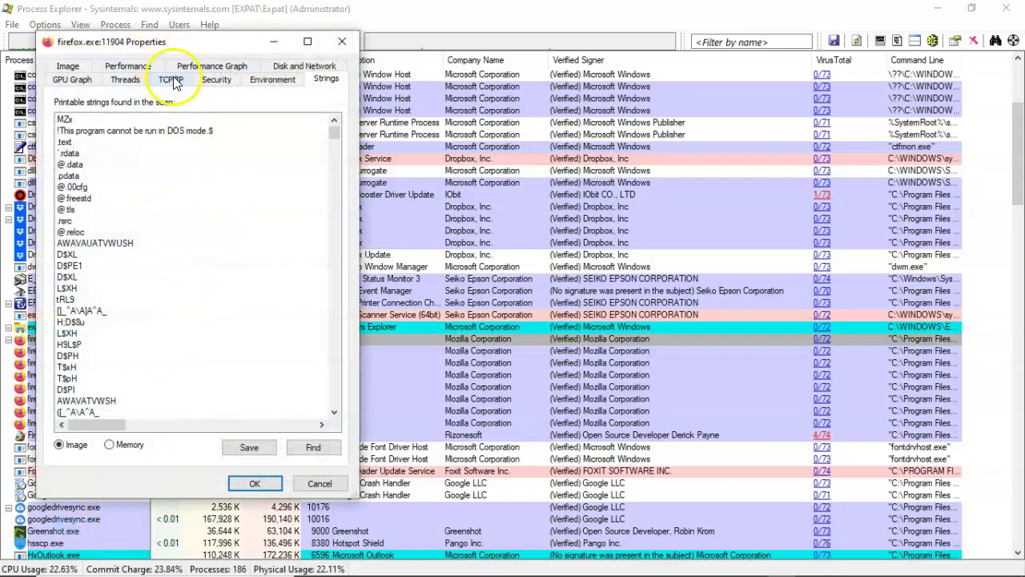
left_click(172, 81)
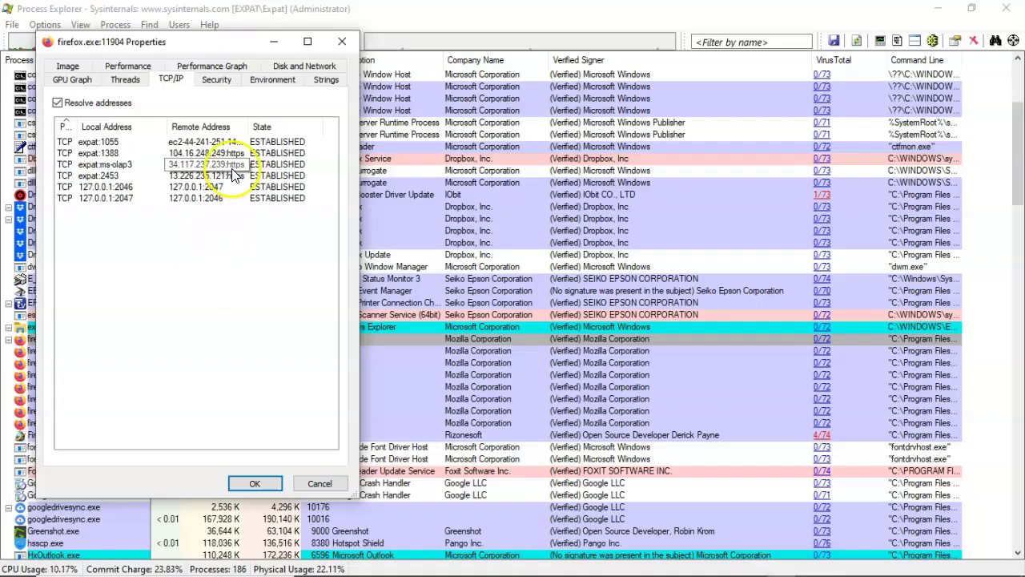
left_click_drag(247, 126, 316, 128)
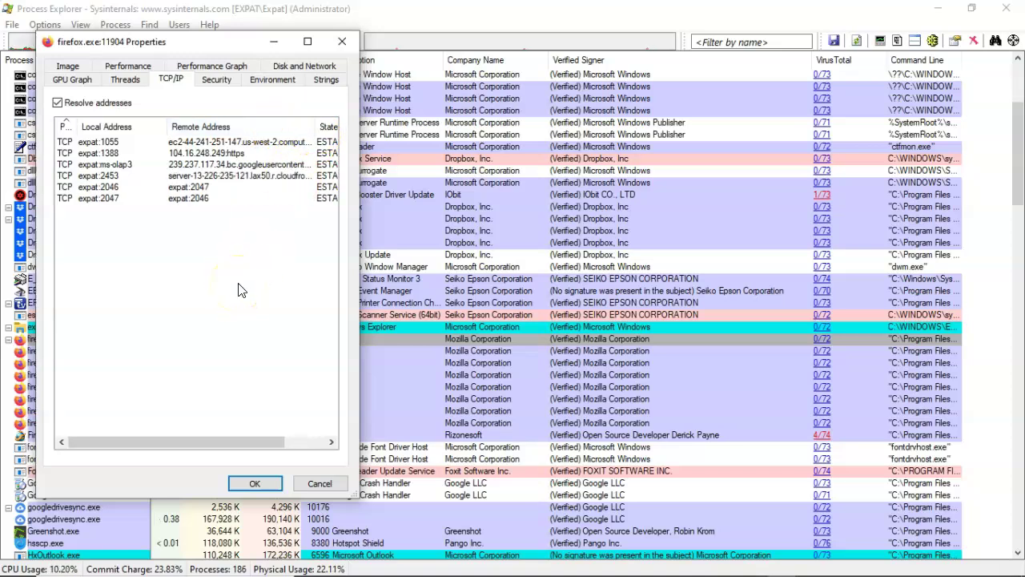
key("Escape")
scroll(104, 433, "down", 1)
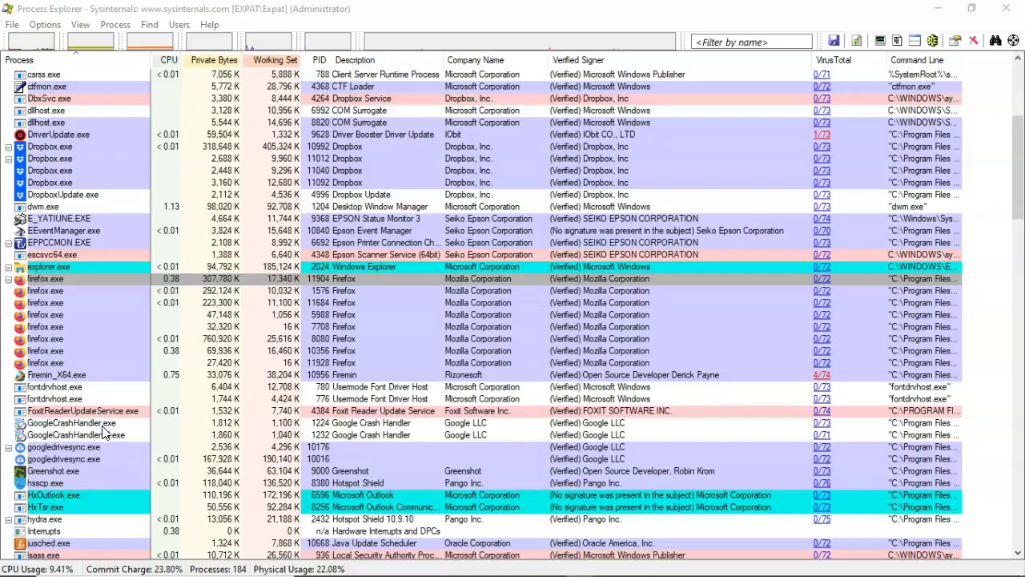
left_click(49, 280)
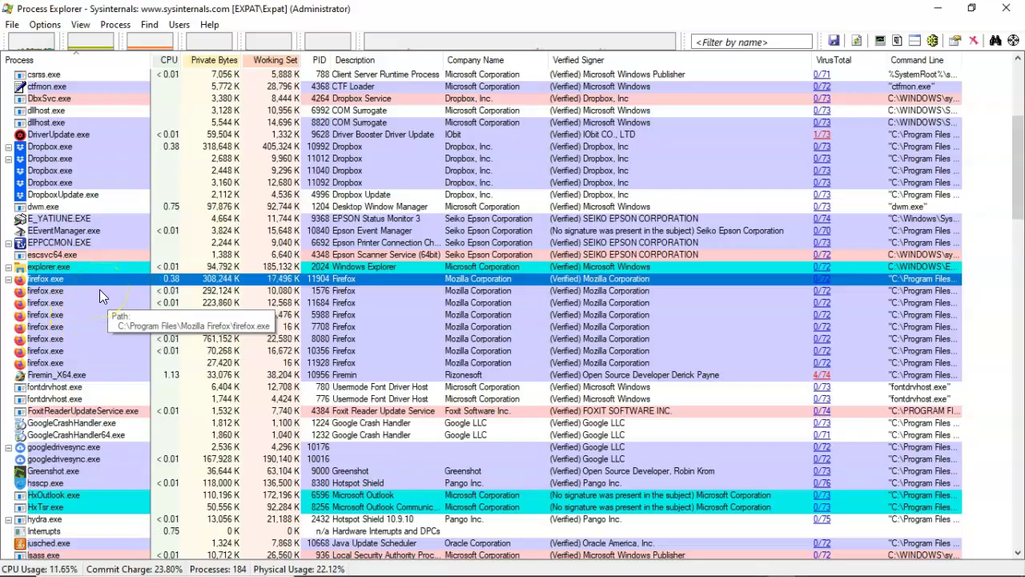
key("ctrl+d")
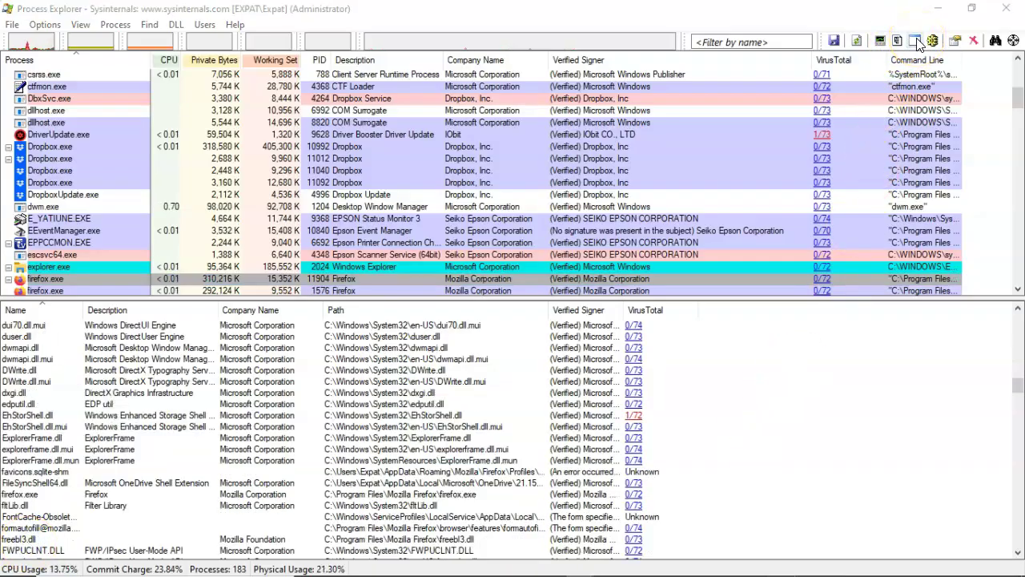
left_click(916, 42)
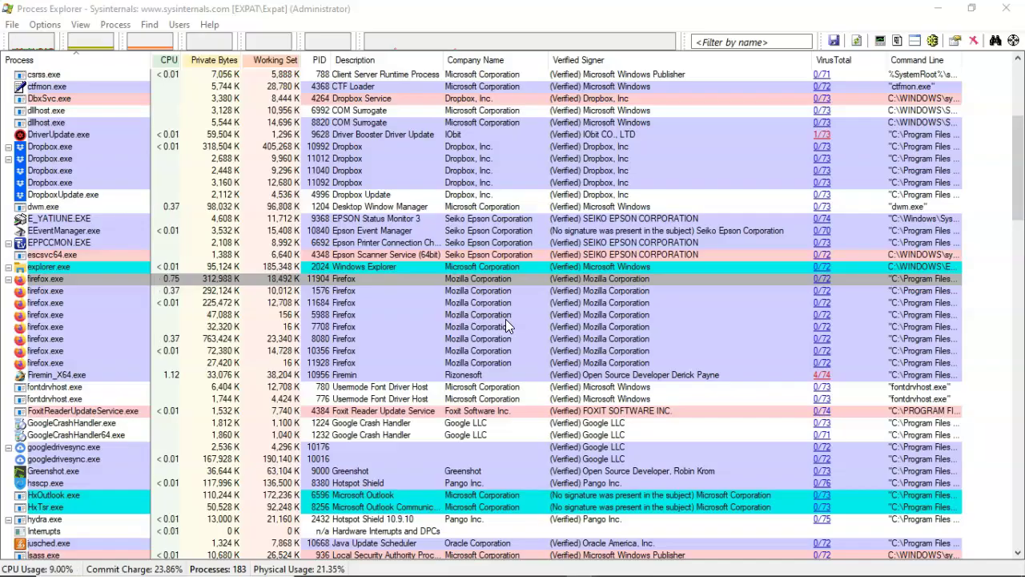
left_click(52, 279)
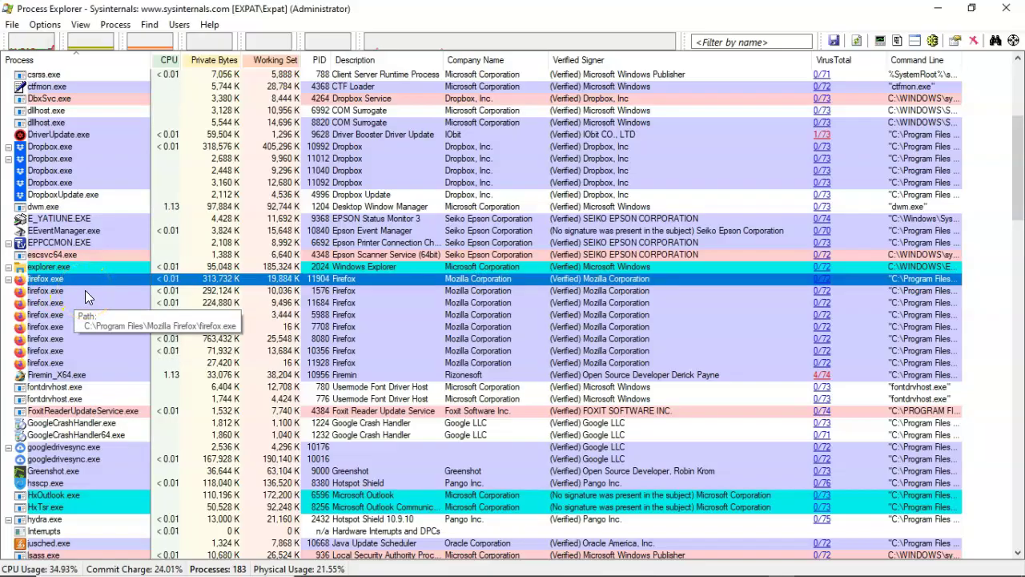
key("ctrl+l")
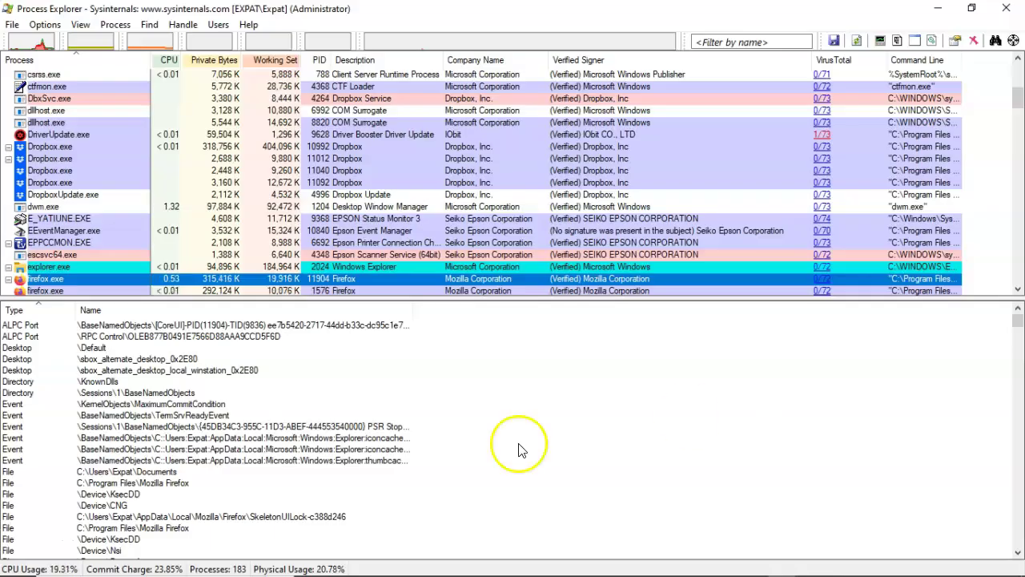
left_click(914, 41)
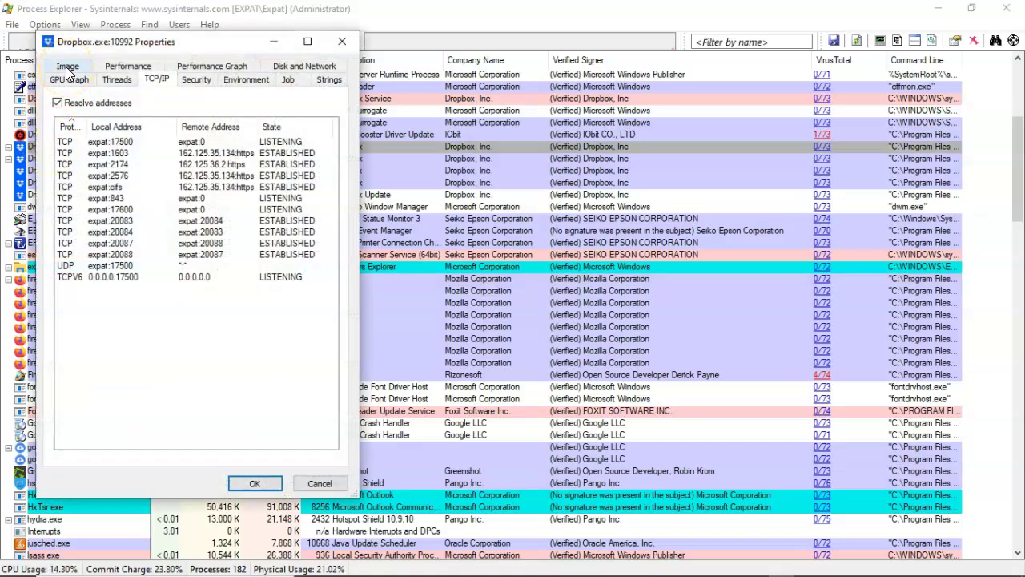
- Show Dropbox.exe's Image properties and explore its Path and Autostart Location
left_click(67, 68)
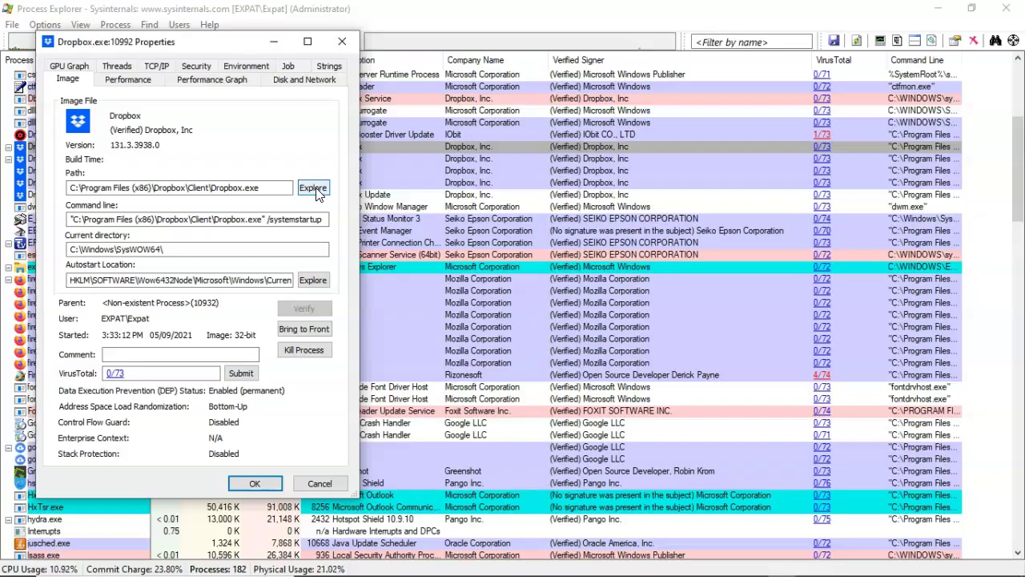
left_click(313, 189)
left_click(308, 329)
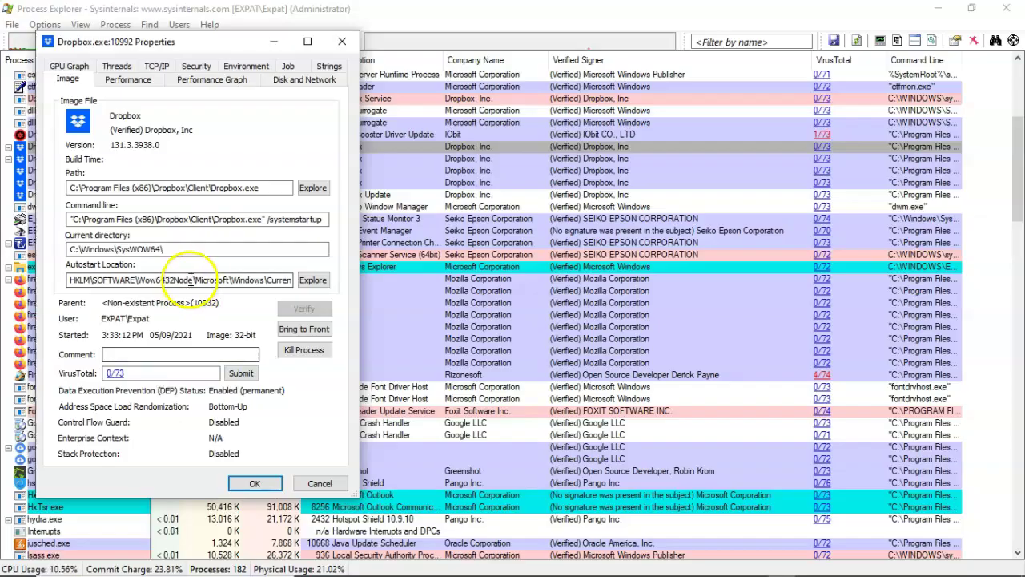
left_click(234, 260)
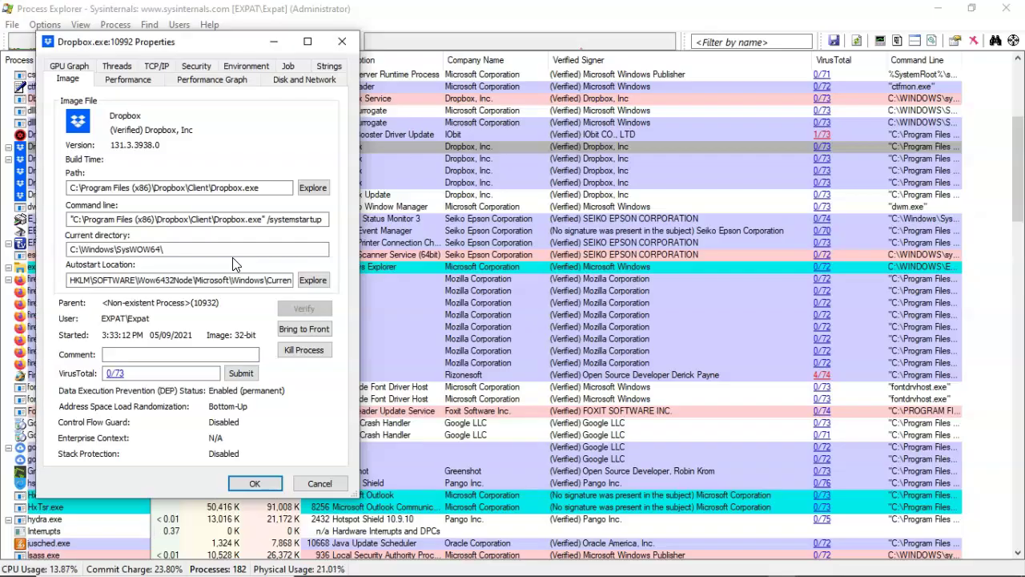
- Open Dropbox's autostart entry under the WOW6432Node Run key in Registry Editor
left_click(317, 282)
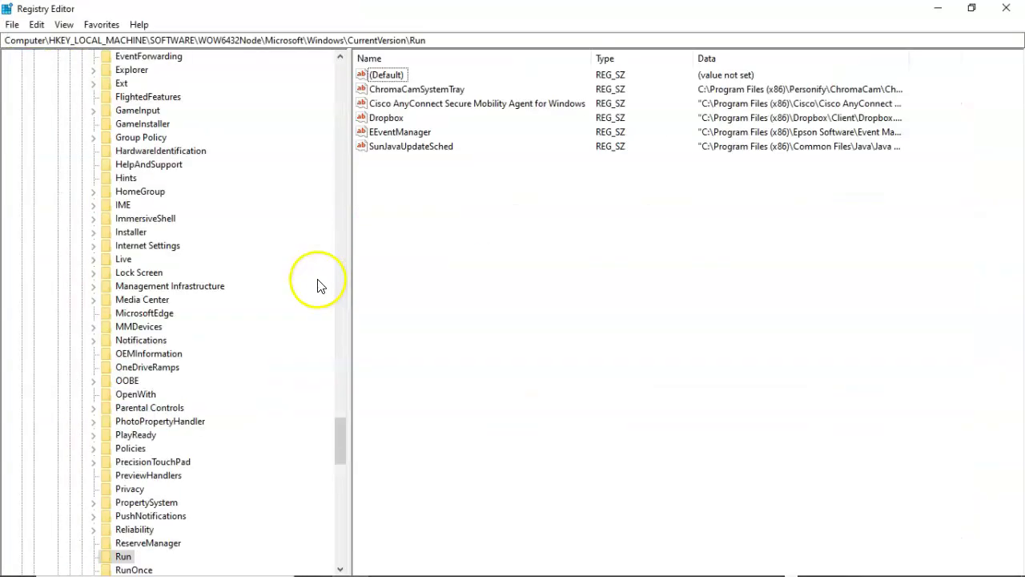